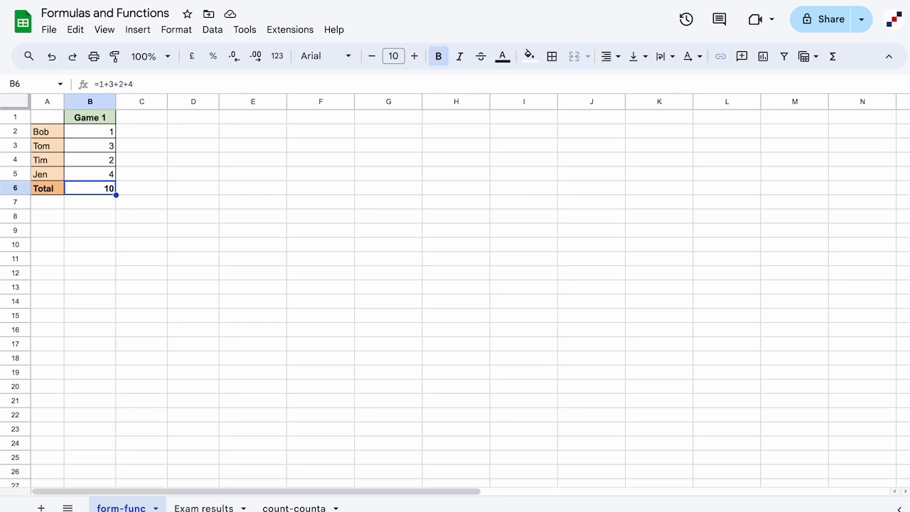
- Replace the Game 1 total in B6 with a formula that adds the cell references: =B2+B3+B4+B5
{"action": "type", "text": "="}
{"action": "key", "text": "Up"}
{"action": "key", "text": "Up"}
{"action": "key", "text": "Up"}
{"action": "key", "text": "Up"}
{"action": "type", "text": "+"}
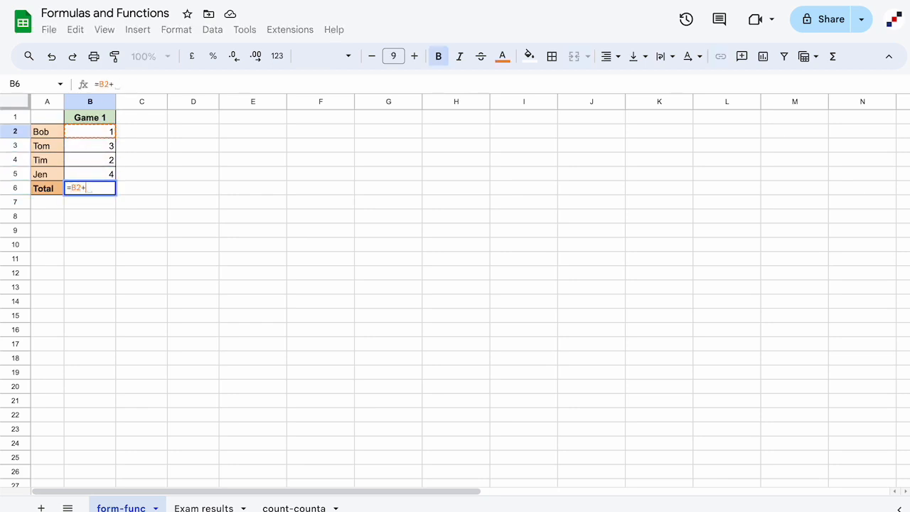
{"action": "key", "text": "Down"}
{"action": "key", "text": "Up"}
{"action": "key", "text": "Up"}
{"action": "key", "text": "Up"}
{"action": "key", "text": "Up"}
{"action": "type", "text": "+"}
{"action": "key", "text": "Up"}
{"action": "key", "text": "Up"}
{"action": "type", "text": "+"}
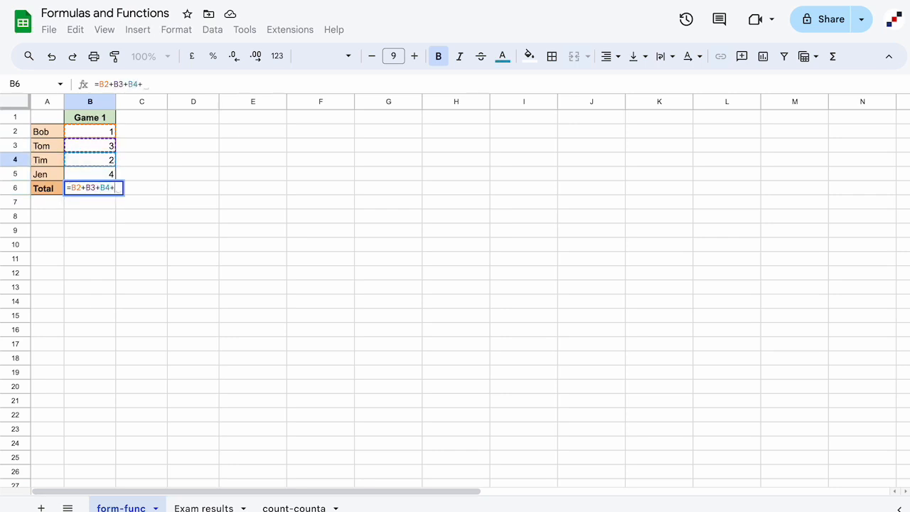
{"action": "key", "text": "Up"}
{"action": "key", "text": "Return"}
{"action": "key", "text": "Up"}
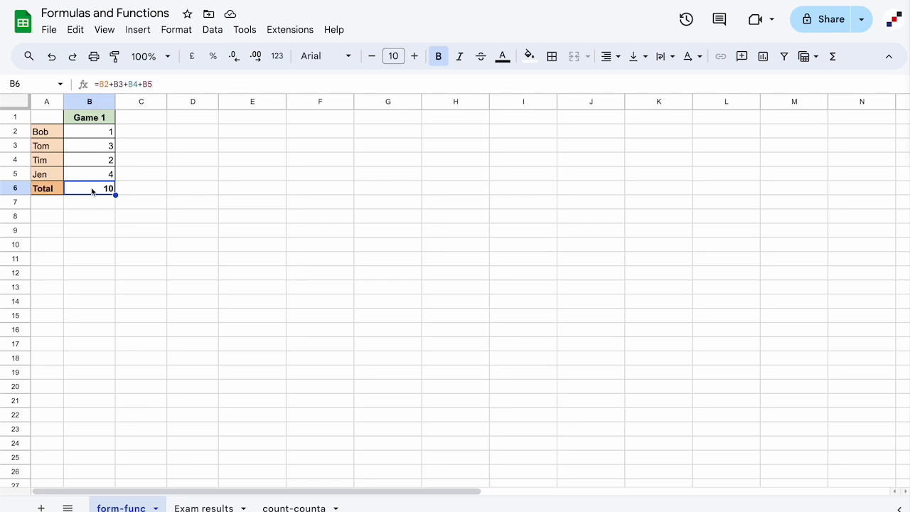
- Replace the Game 1 total formula in B6 with the function =SUM(B2:B5)
{"action": "left_click", "coordinate": [92, 190]}
{"action": "type", "text": "="}
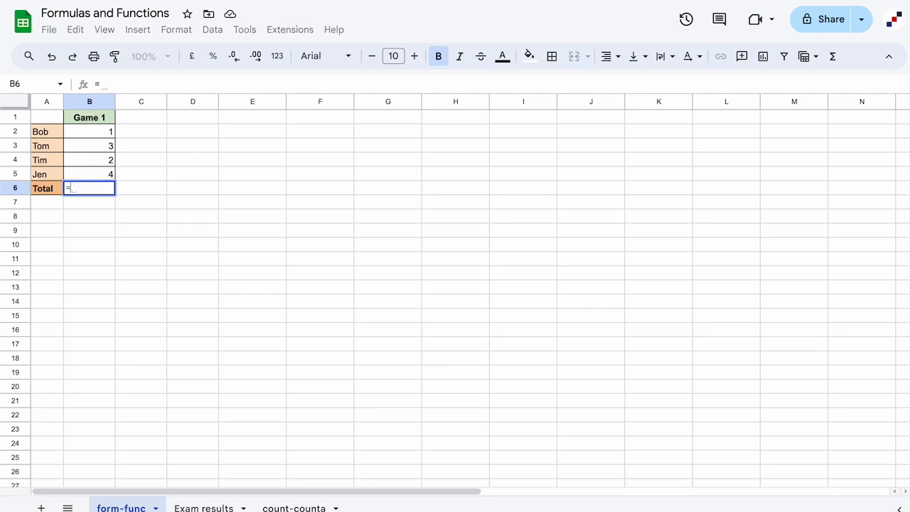
{"action": "type", "text": "SUM(B2:B5)"}
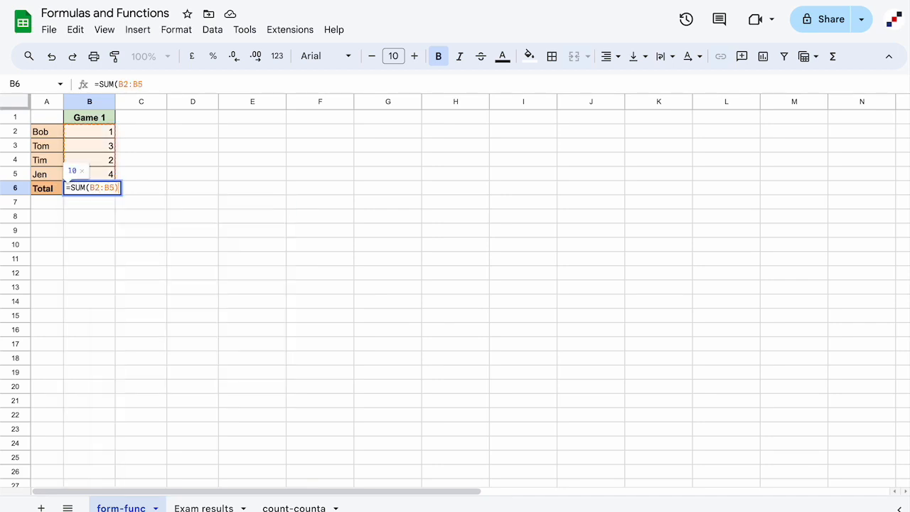
{"action": "key", "text": "Return"}
{"action": "key", "text": "Up"}
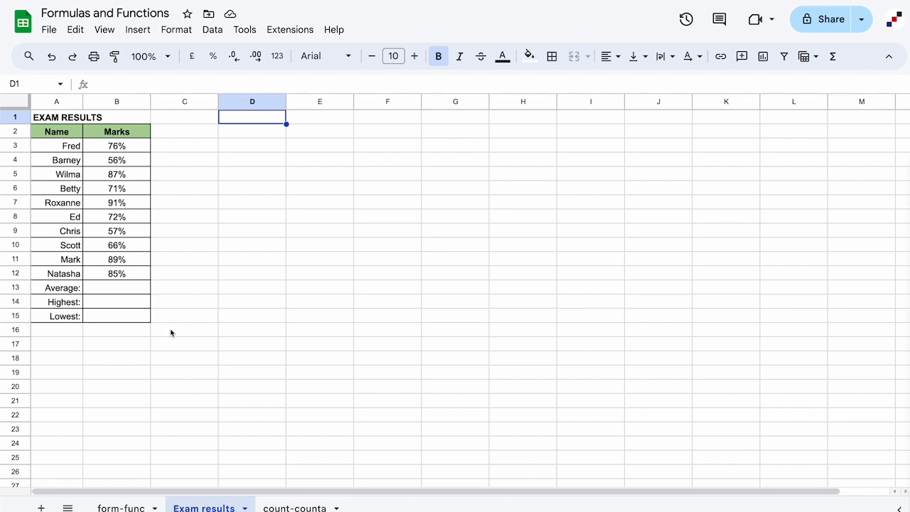
- Calculate the average exam mark in B13 with =AVERAGE(B3:B12), reject the suggested auto-fill and check the formula without changing it
{"action": "left_click", "coordinate": [130, 291]}
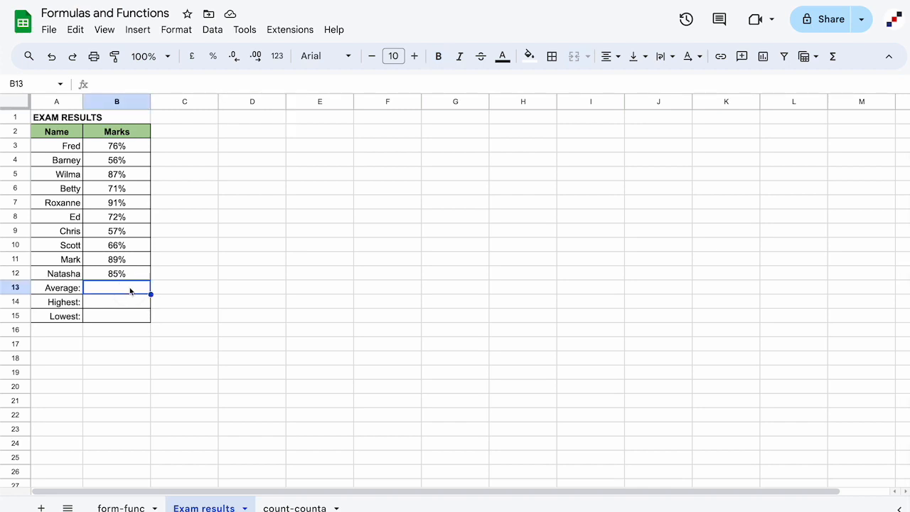
{"action": "type", "text": "=AVERAG"}
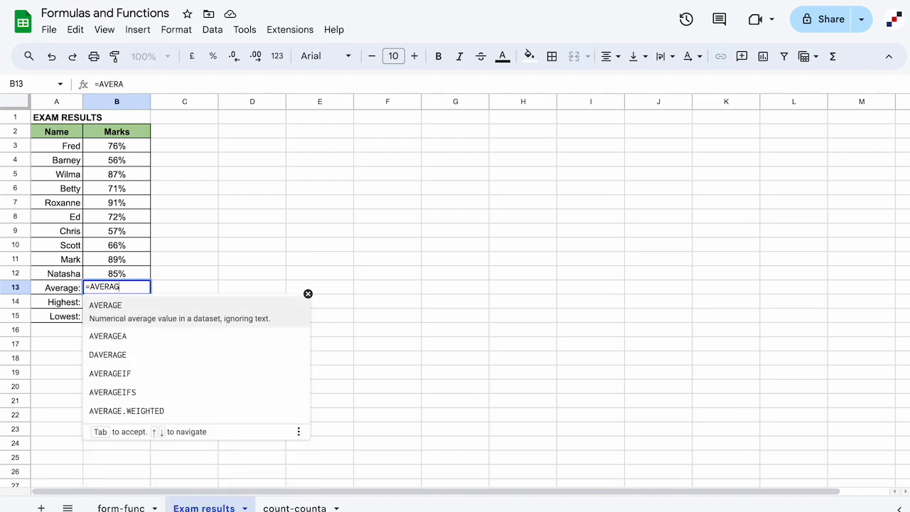
{"action": "type", "text": "E(B3"}
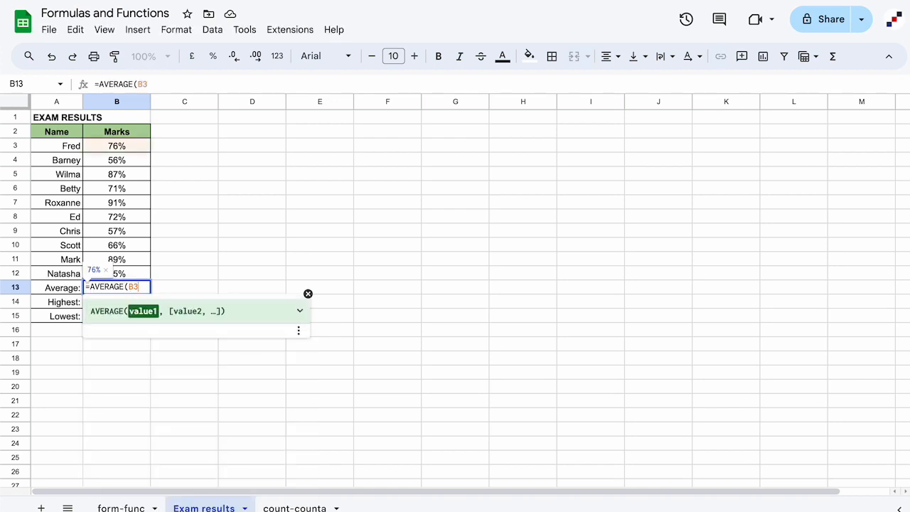
{"action": "type", "text": ":B12)"}
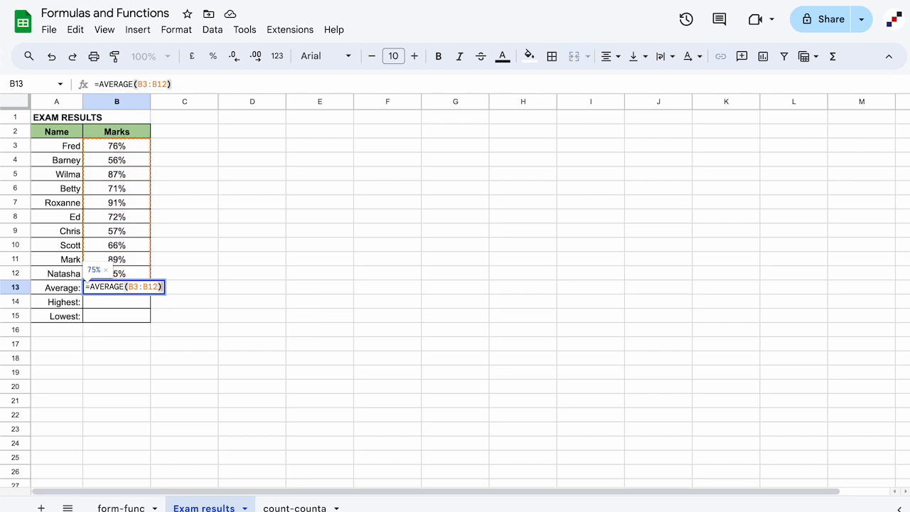
{"action": "key", "text": "Return"}
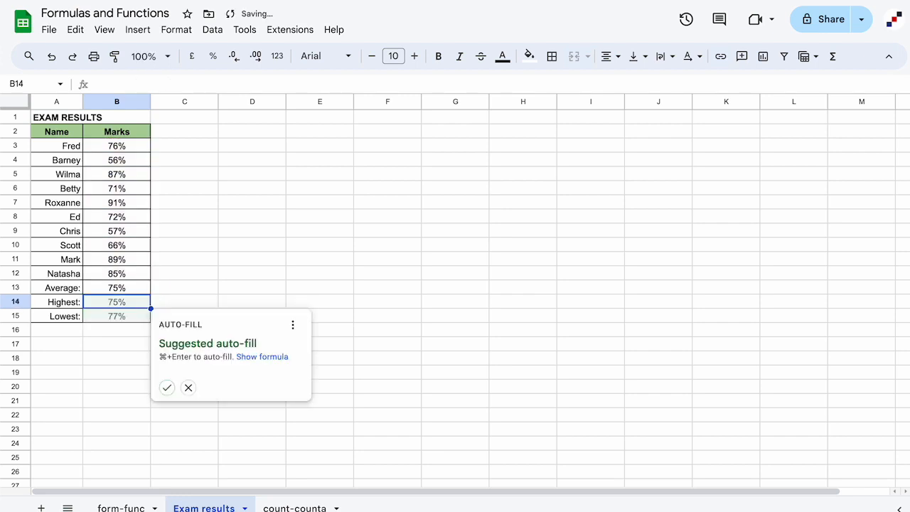
{"action": "left_click", "coordinate": [189, 387]}
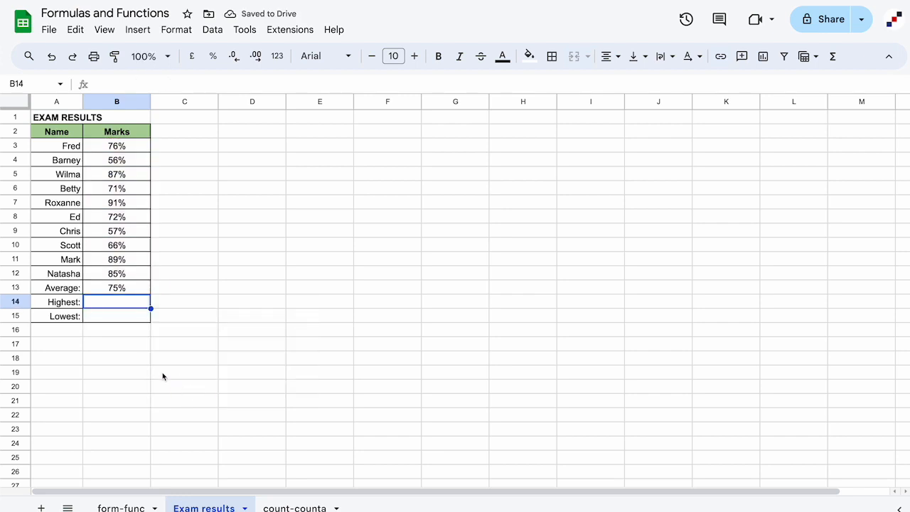
{"action": "left_click", "coordinate": [141, 290]}
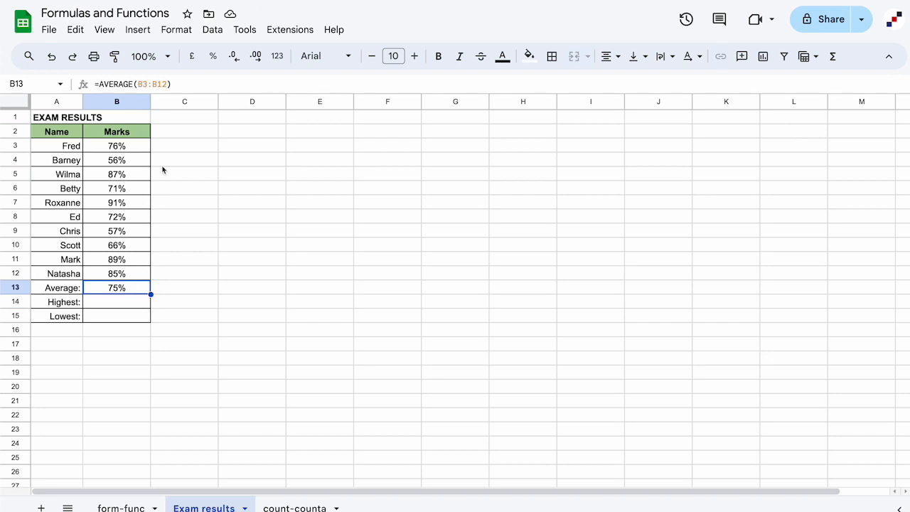
{"action": "left_click", "coordinate": [184, 84]}
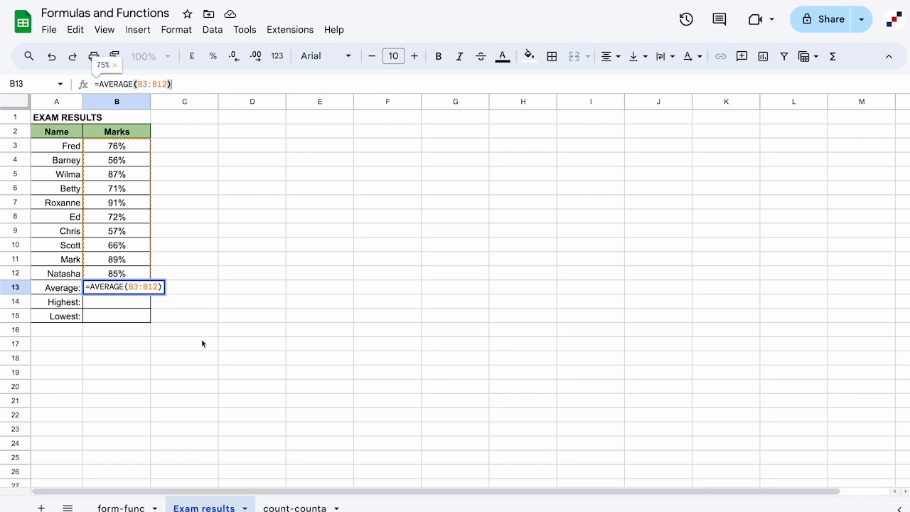
{"action": "key", "text": "Escape"}
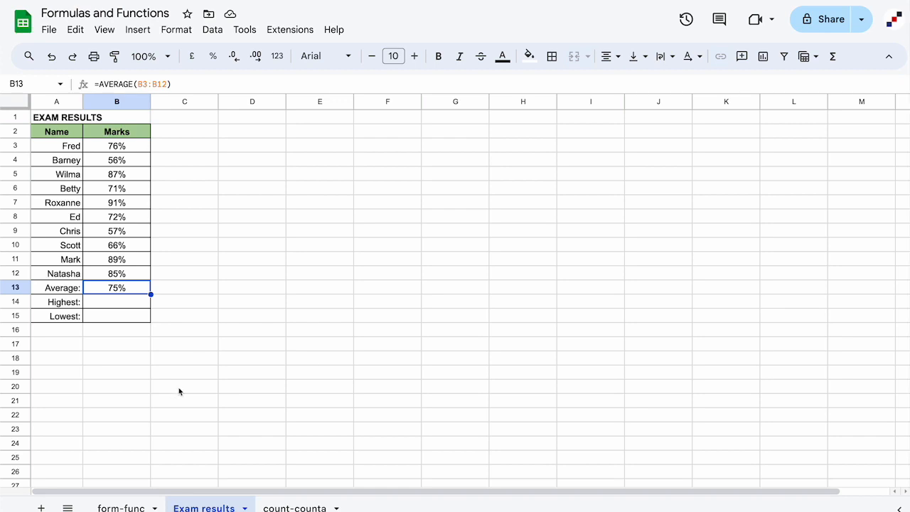
- Calculate the highest exam mark in B14 with =MAX(B3:B12)
{"action": "left_click", "coordinate": [114, 304]}
{"action": "type", "text": "=MAX(B3:B12"}
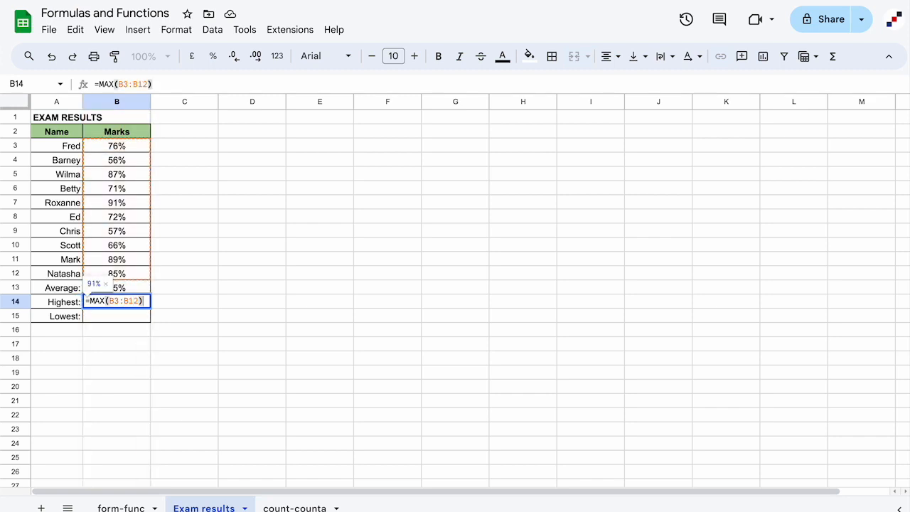
{"action": "key", "text": "Return"}
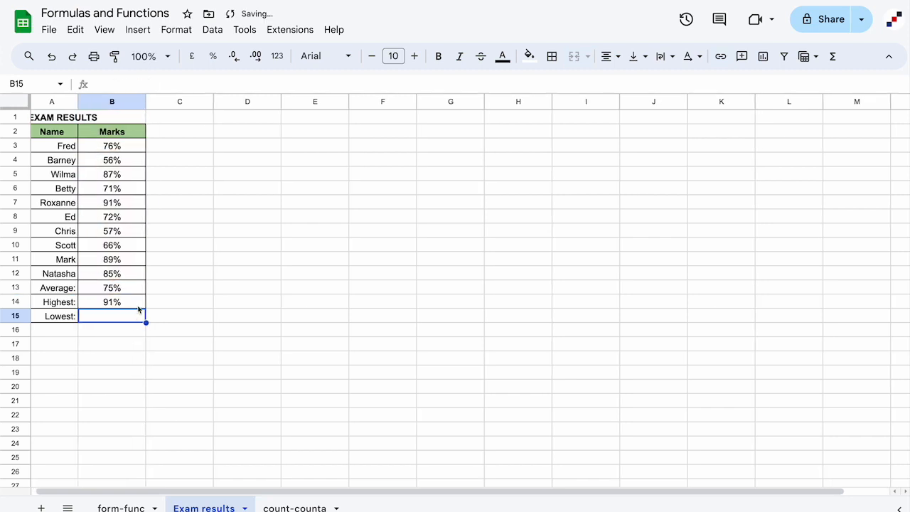
{"action": "left_click", "coordinate": [139, 307]}
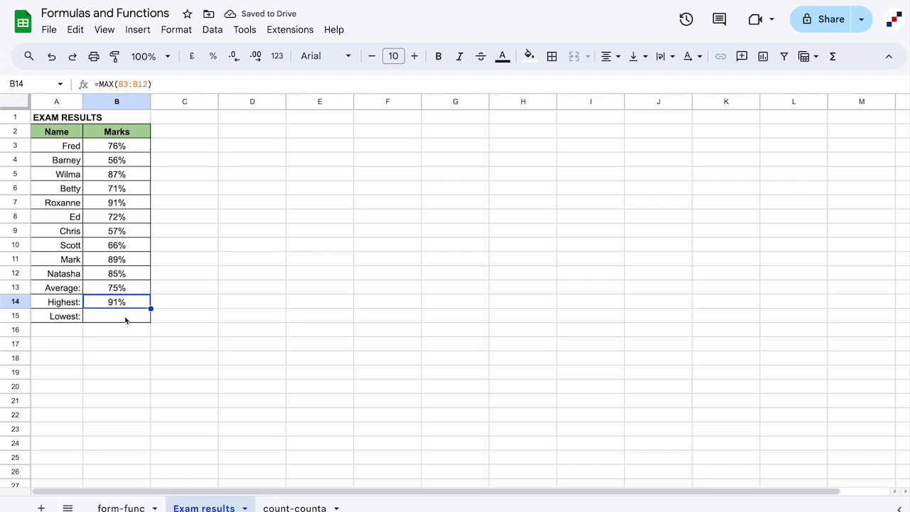
- Calculate the lowest exam mark in B15 with =MIN(B3:B12)
{"action": "left_click", "coordinate": [125, 321]}
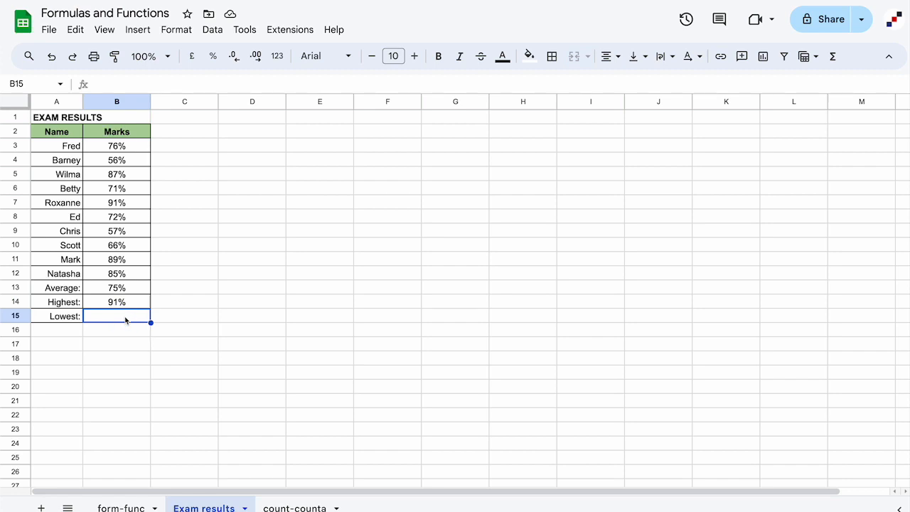
{"action": "type", "text": "=MIN"}
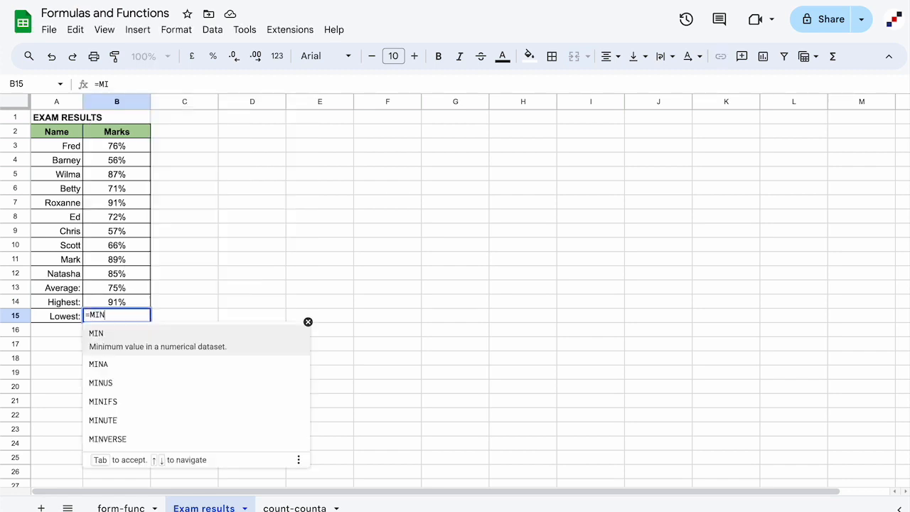
{"action": "type", "text": "(B3"}
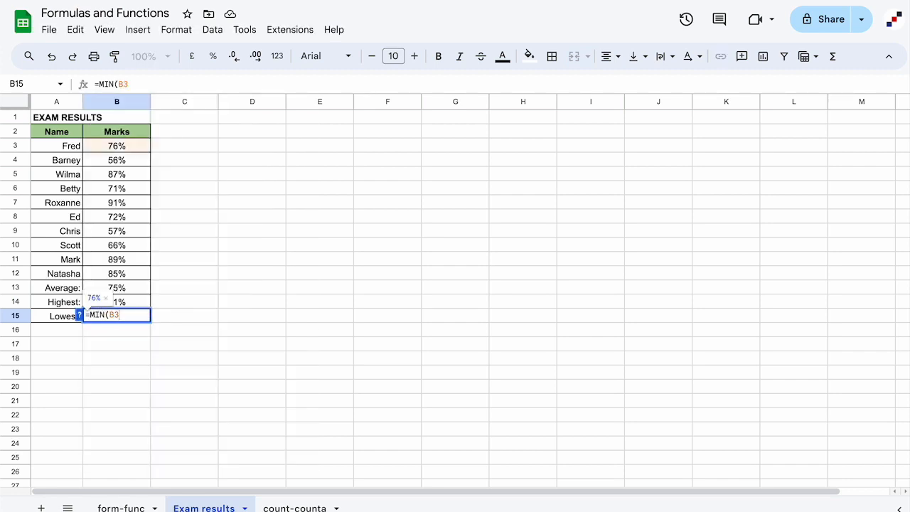
{"action": "type", "text": ":B12)"}
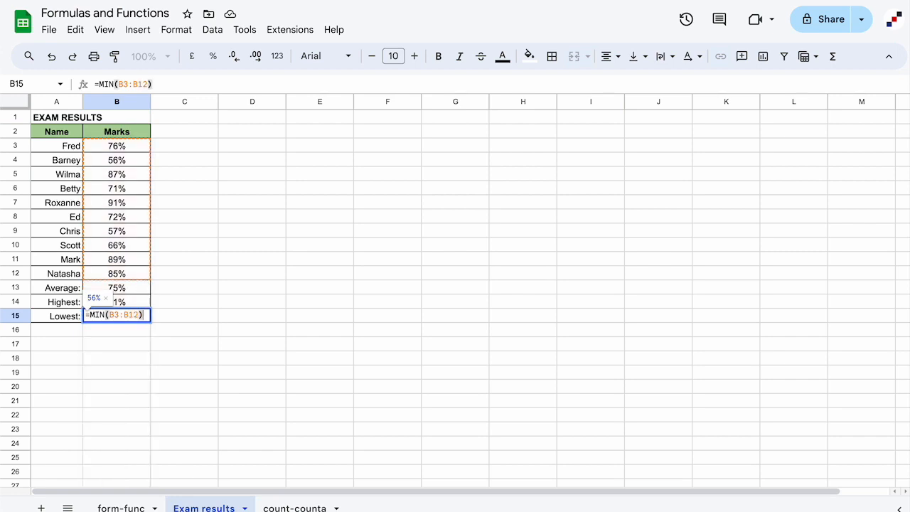
{"action": "key", "text": "Return"}
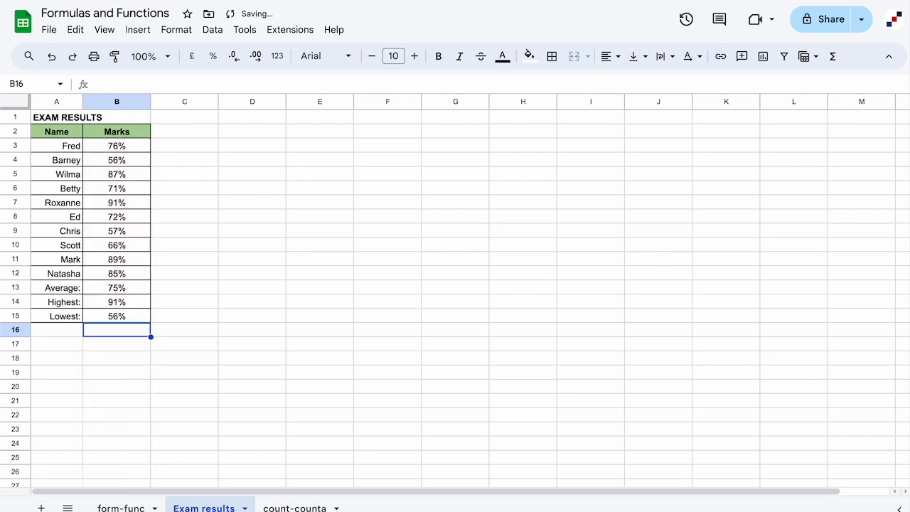
{"action": "left_click", "coordinate": [129, 317]}
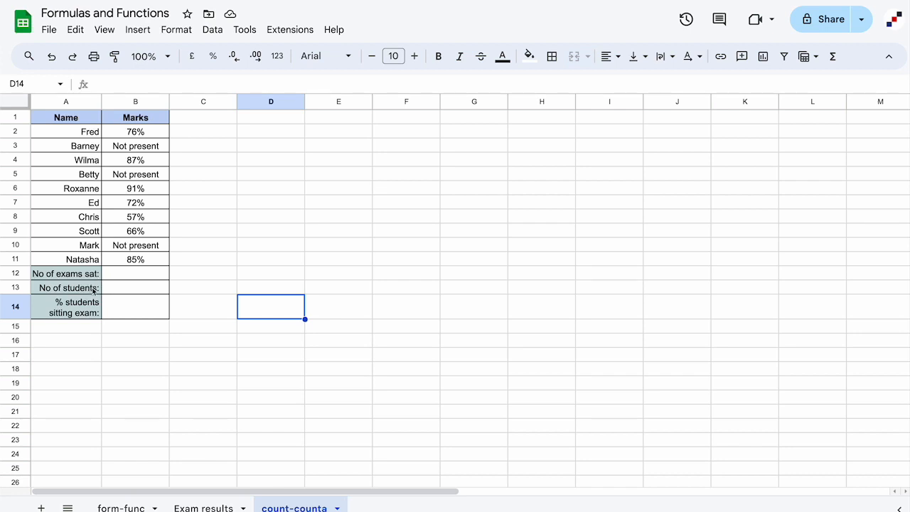
- Count the exams sat in B12 of the count-counta sheet with =COUNT(B2:B11)
{"action": "left_click", "coordinate": [149, 276]}
{"action": "type", "text": "="}
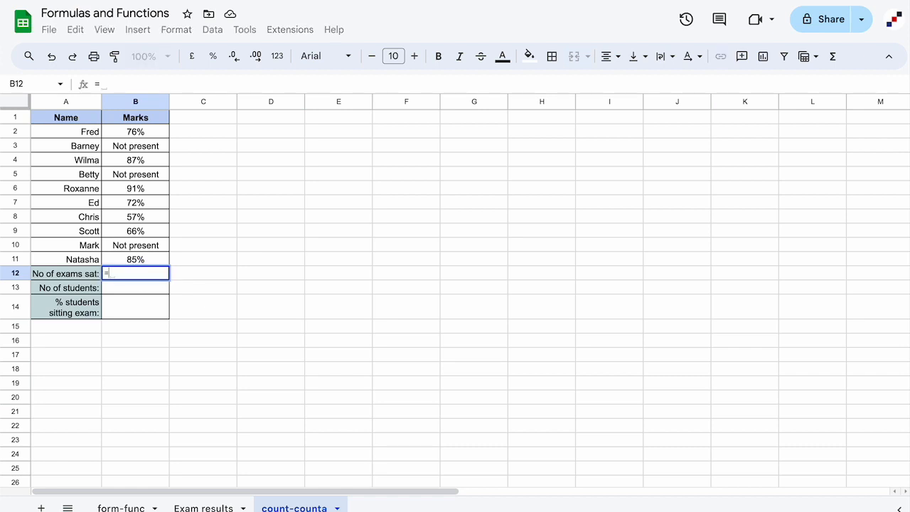
{"action": "type", "text": "COUNT("}
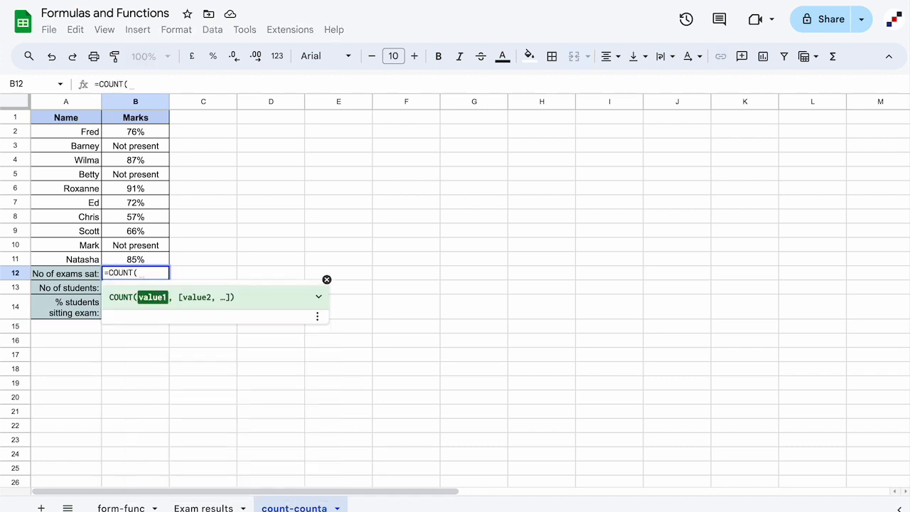
{"action": "type", "text": "B2:B"}
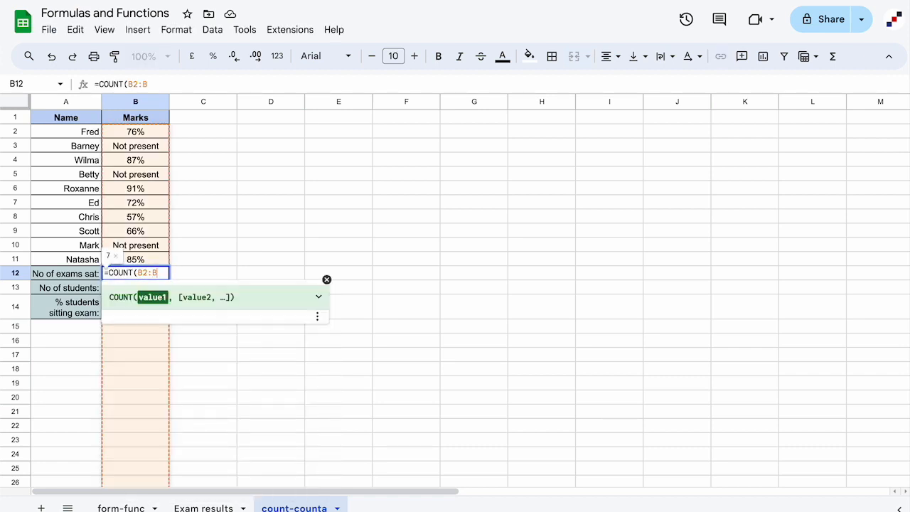
{"action": "type", "text": "11)"}
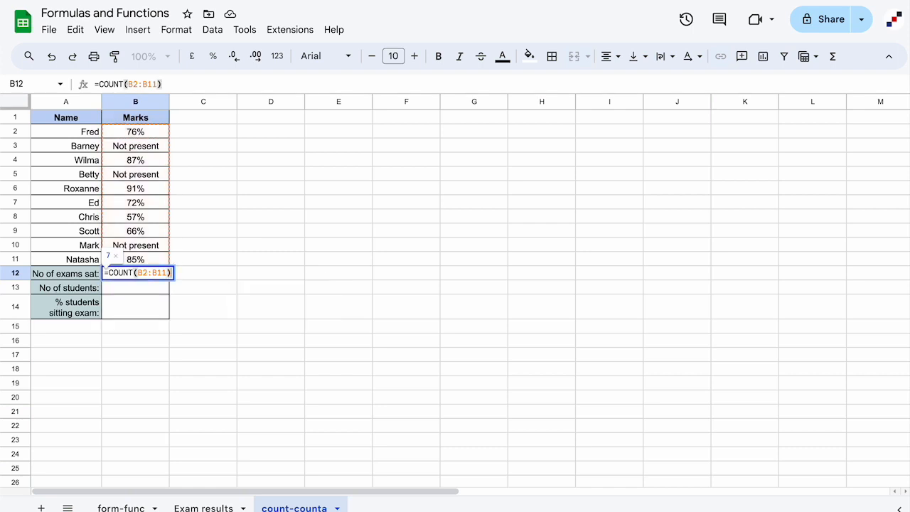
{"action": "key", "text": "Return"}
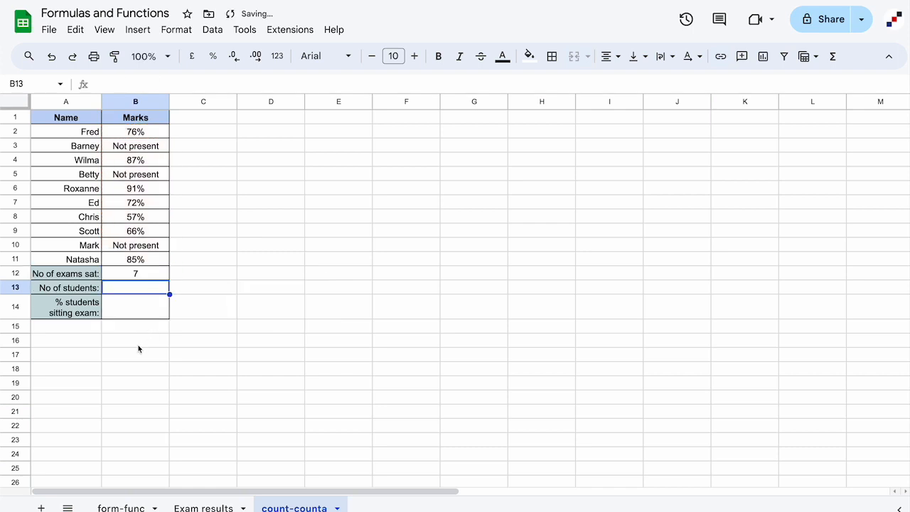
{"action": "left_click", "coordinate": [149, 277]}
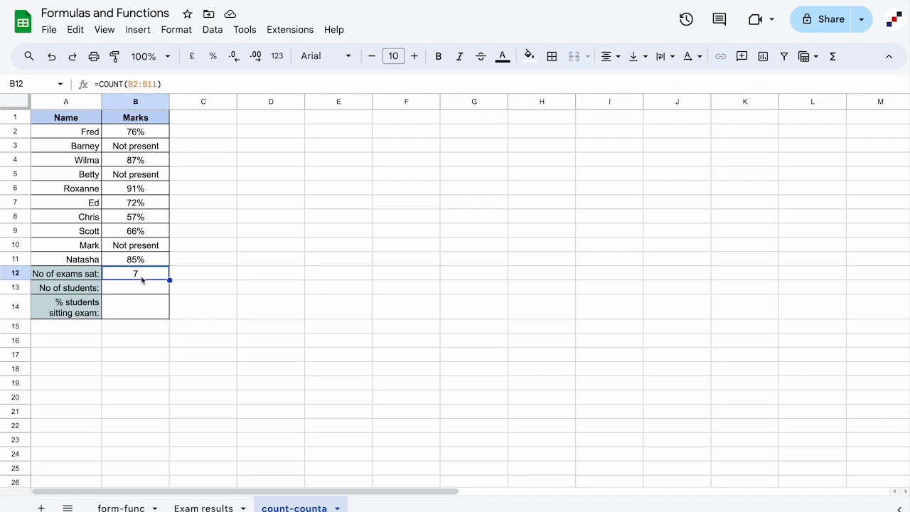
- Count the students in B13 with =COUNTA(A2:A11) and reject the suggested auto-fill
{"action": "left_click", "coordinate": [141, 293]}
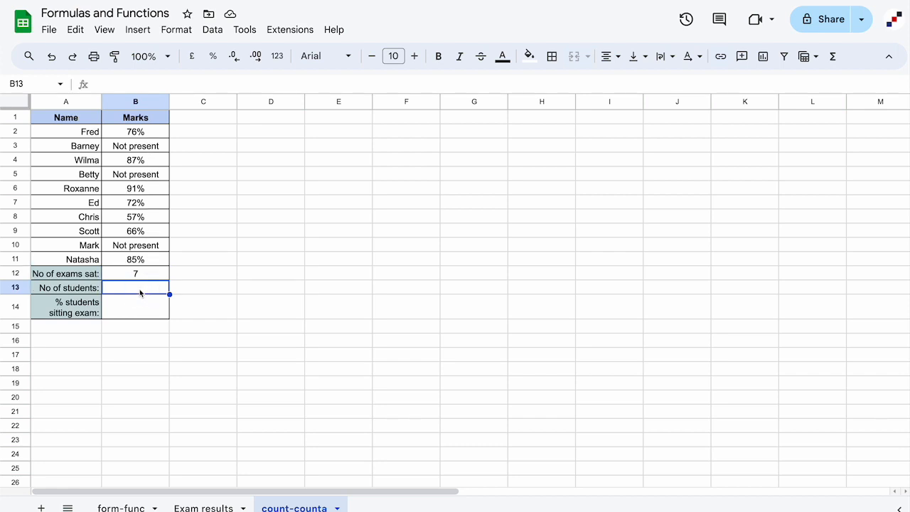
{"action": "type", "text": "=COUNTA("}
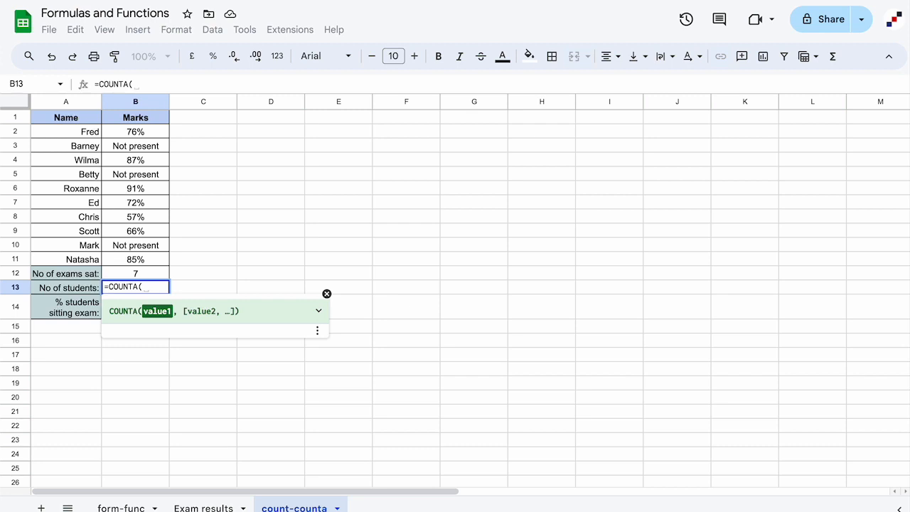
{"action": "type", "text": "A2:A11)"}
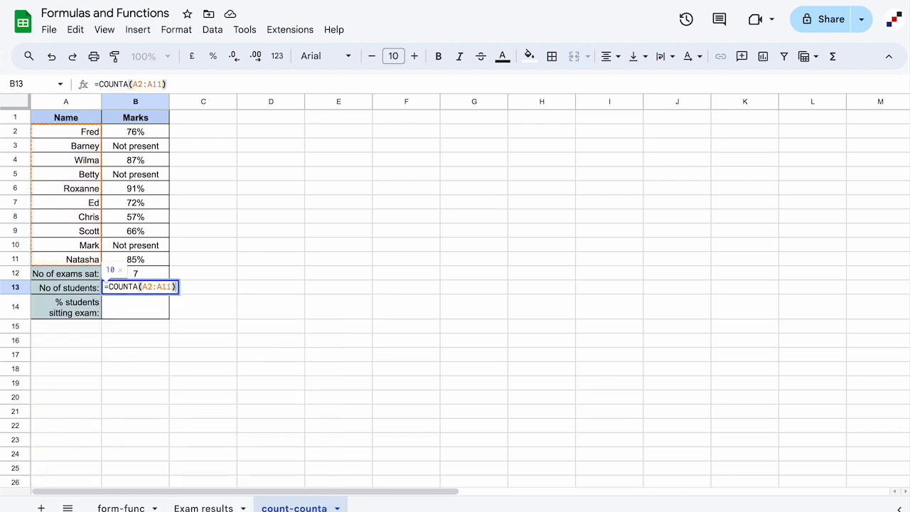
{"action": "key", "text": "Return"}
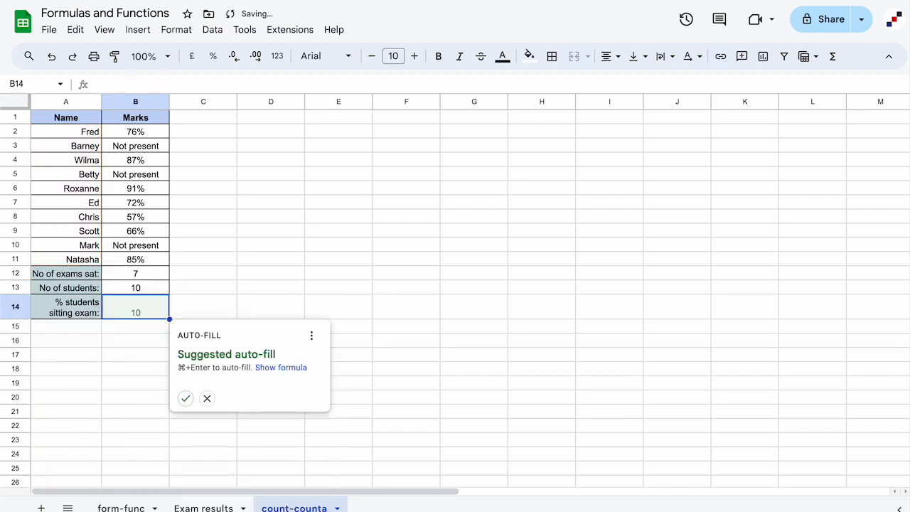
{"action": "left_click", "coordinate": [207, 399]}
{"action": "left_click", "coordinate": [148, 289]}
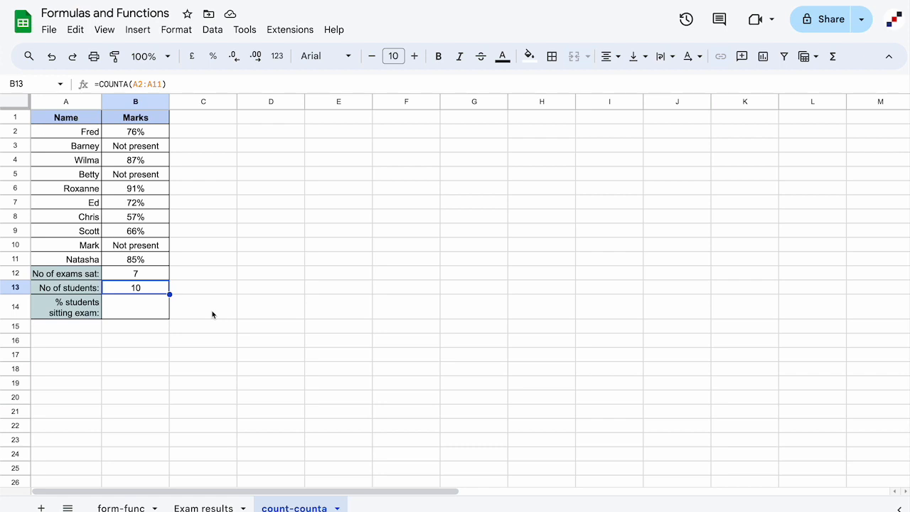
- Calculate the percentage of students sitting the exam in B14 with =B12/B13
{"action": "left_click", "coordinate": [136, 310]}
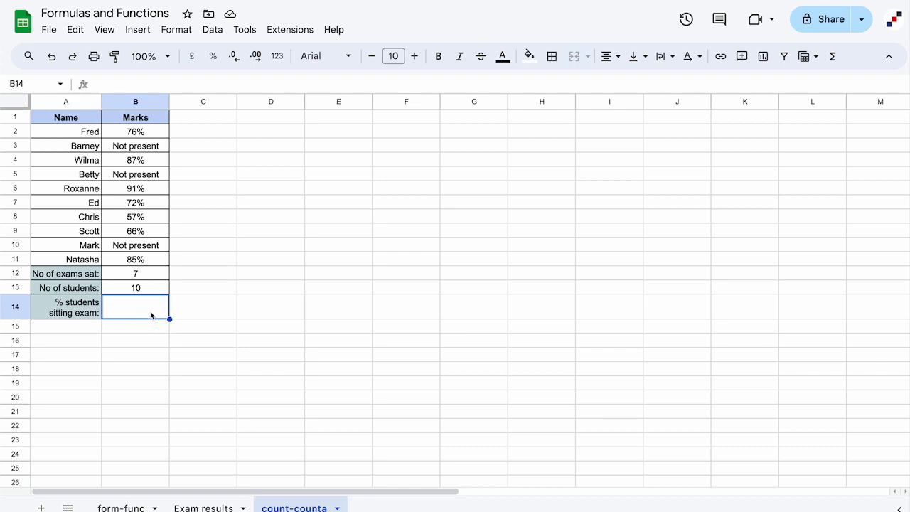
{"action": "type", "text": "=B12/B13"}
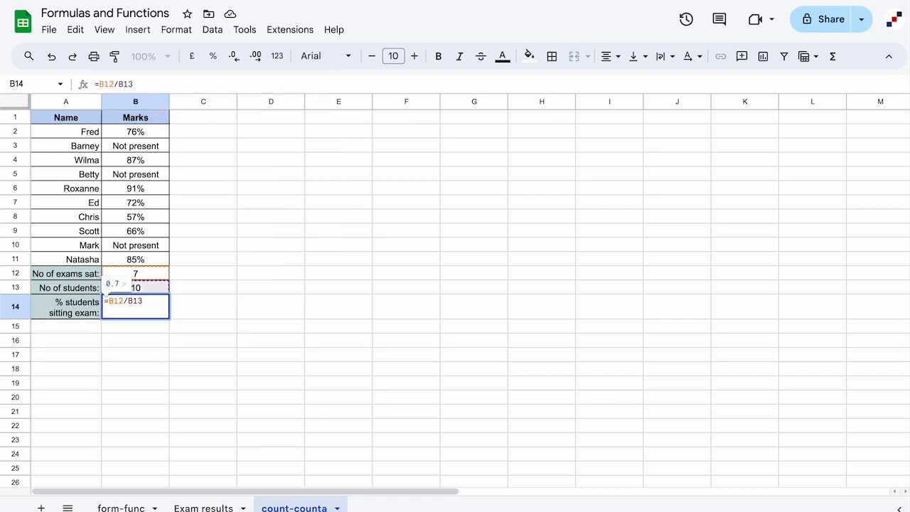
{"action": "key", "text": "Return"}
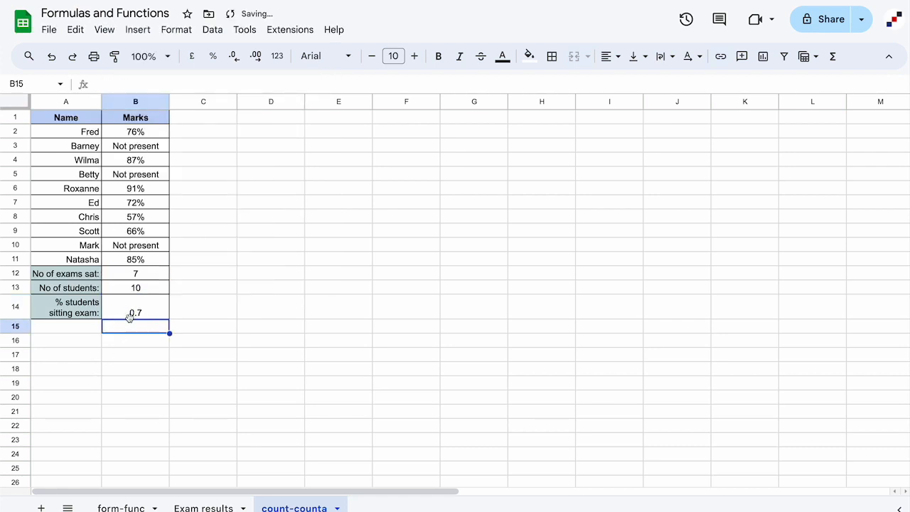
- Format the percentage of students in B14 as a percent with no decimal places
{"action": "left_click", "coordinate": [152, 311]}
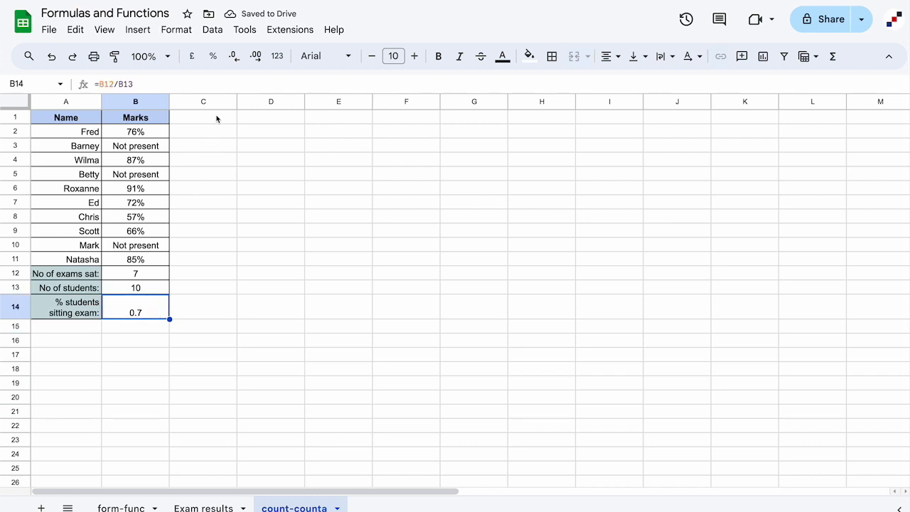
{"action": "left_click", "coordinate": [214, 57]}
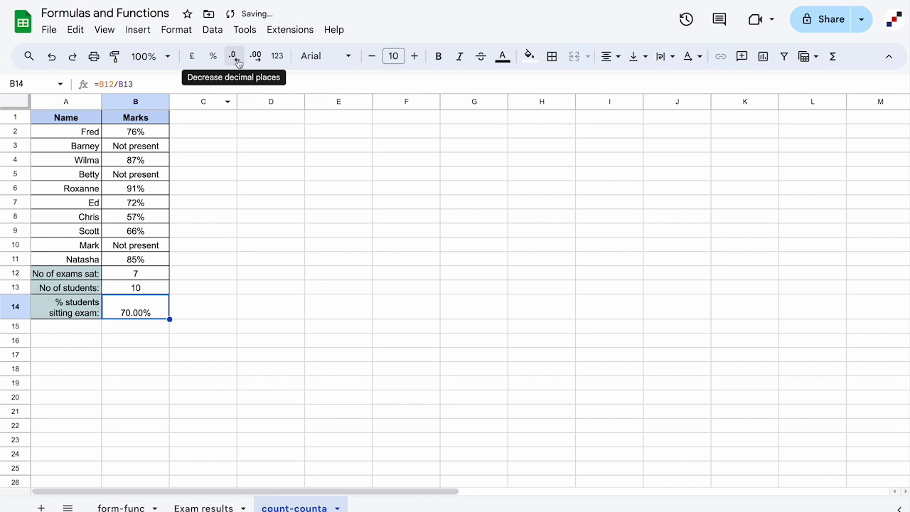
{"action": "left_click", "coordinate": [235, 57]}
{"action": "left_click", "coordinate": [236, 57]}
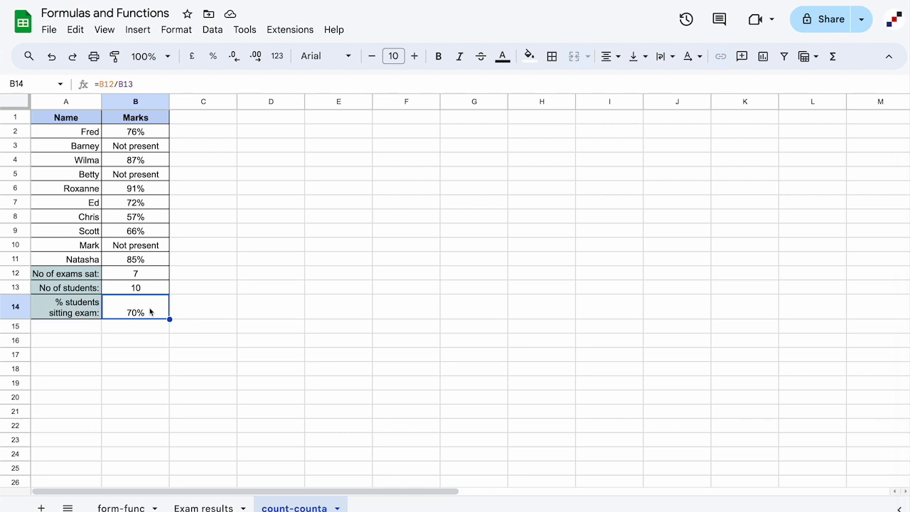
- Replace the formula in B14 with =COUNT(B2:B11)/COUNTA(A2:A11), calculating the percentage directly from the marks and names
{"action": "type", "text": "=COUNT"}
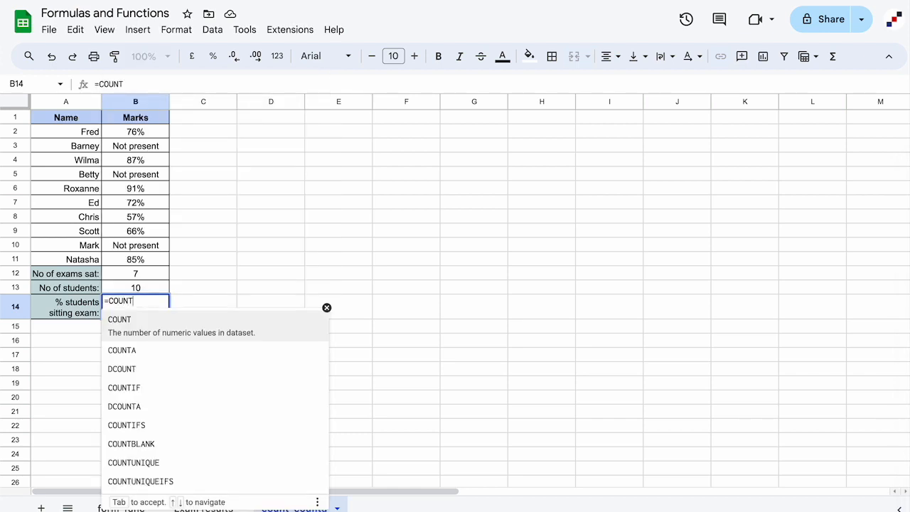
{"action": "type", "text": "(B2:B11"}
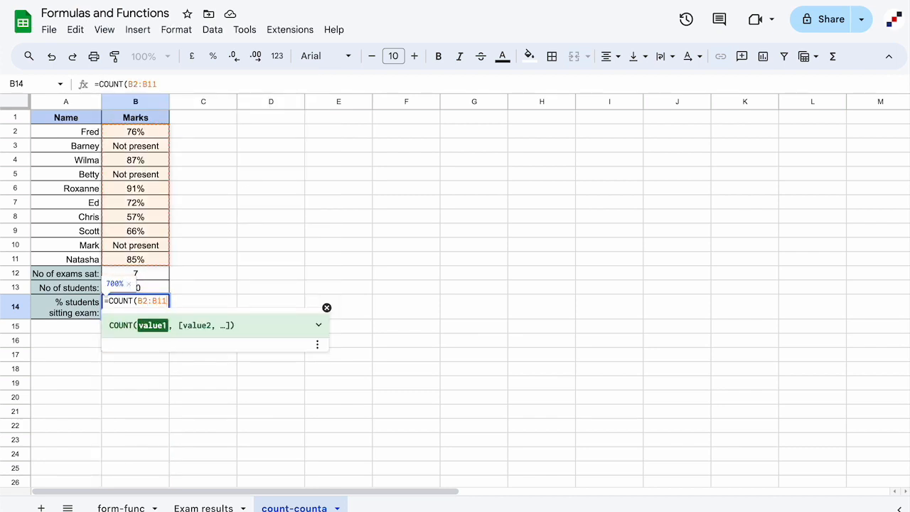
{"action": "type", "text": ")/"}
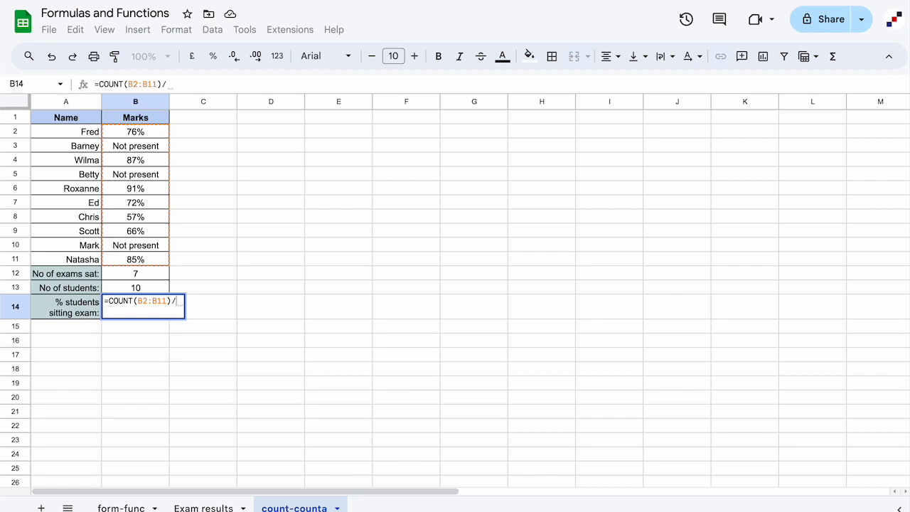
{"action": "type", "text": "COUNTA(A2:"}
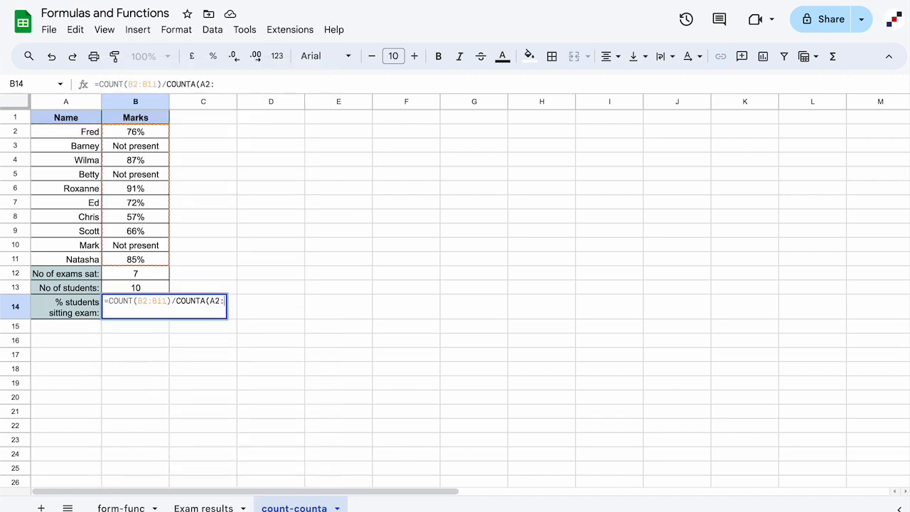
{"action": "type", "text": "A11)"}
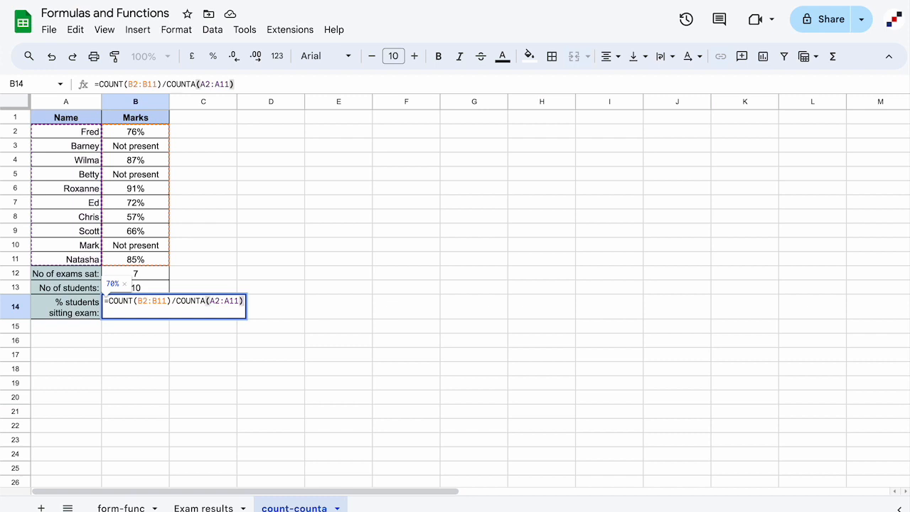
{"action": "key", "text": "Return"}
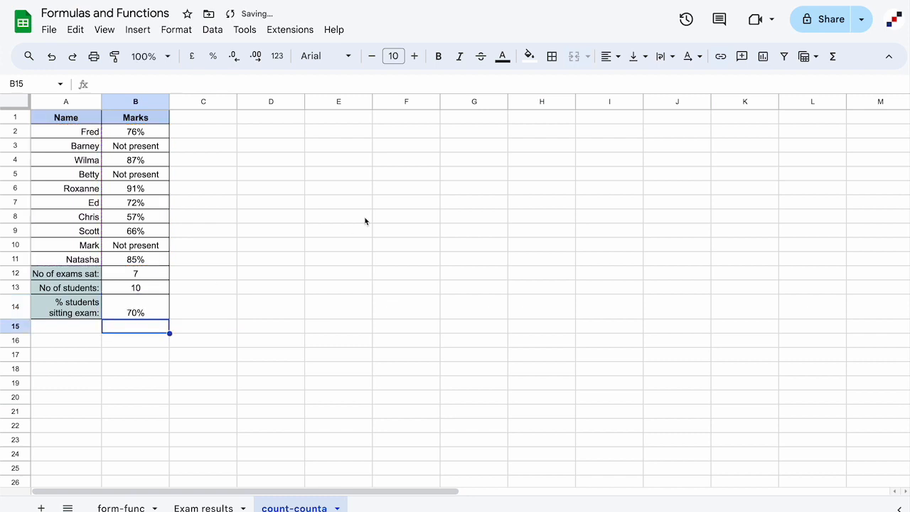
- With B14 selected, browse the full list of available functions and the function categories
{"action": "left_click", "coordinate": [146, 313]}
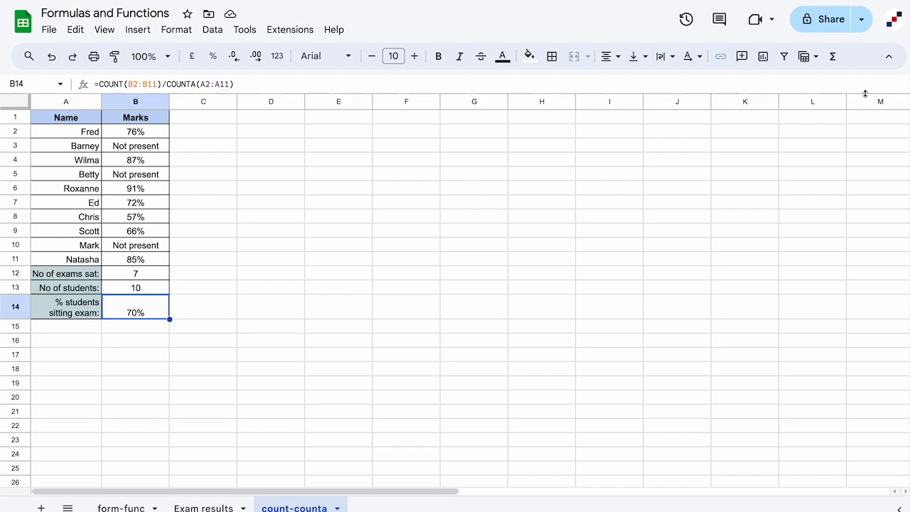
{"action": "left_click", "coordinate": [834, 57]}
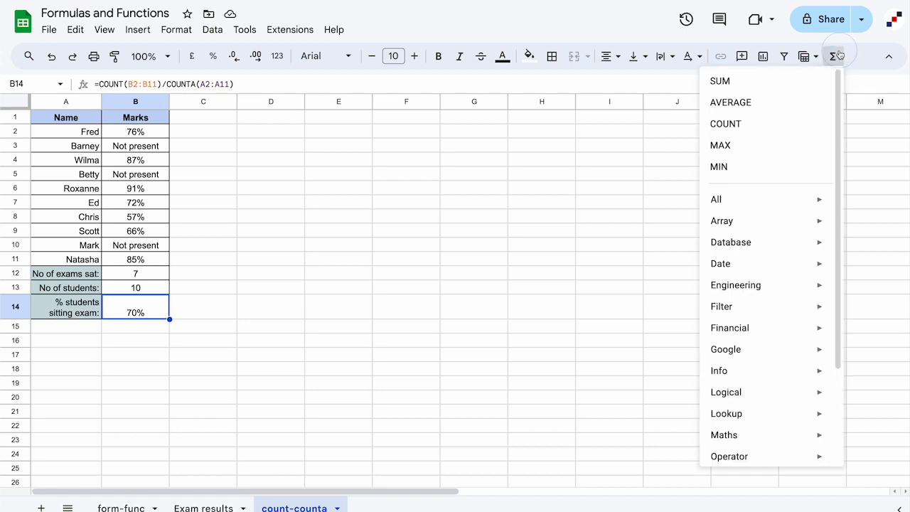
{"action": "mouse_move", "coordinate": [754, 204]}
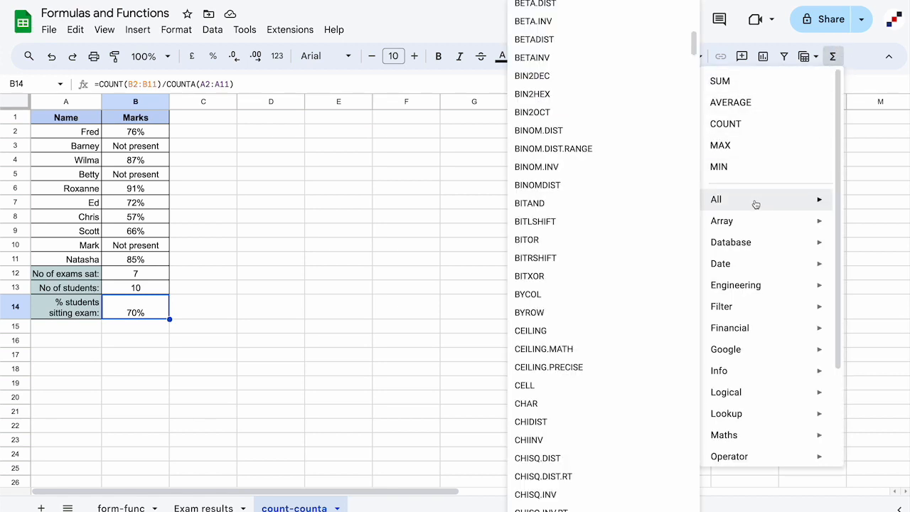
{"action": "scroll", "coordinate": [645, 213], "scroll_direction": "down", "scroll_amount": 20}
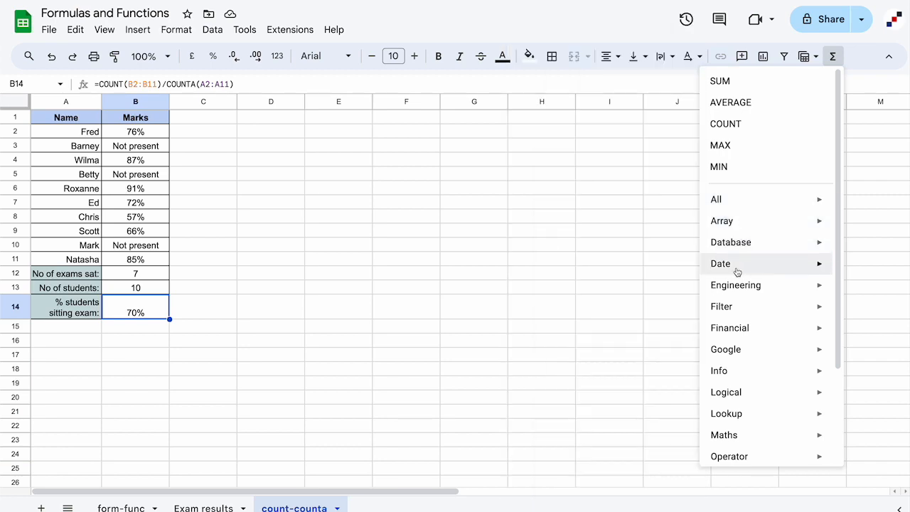
{"action": "mouse_move", "coordinate": [738, 269]}
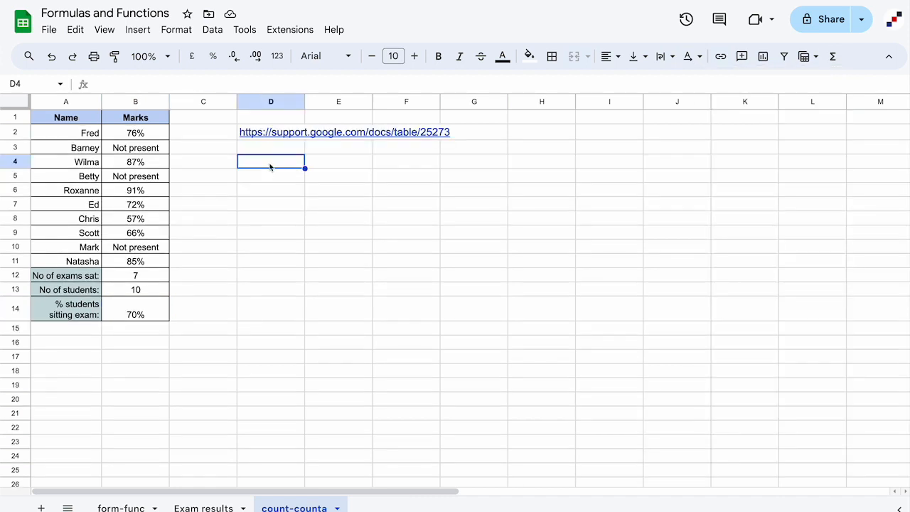
- Start a SUM formula in D4, view the function's example and argument descriptions, and close the help
{"action": "left_click", "coordinate": [270, 164]}
{"action": "type", "text": "=SUM"}
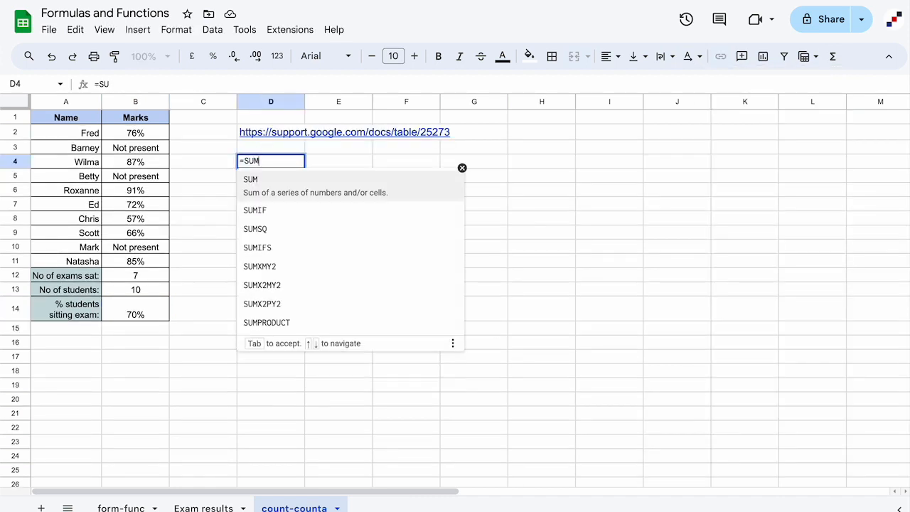
{"action": "type", "text": "("}
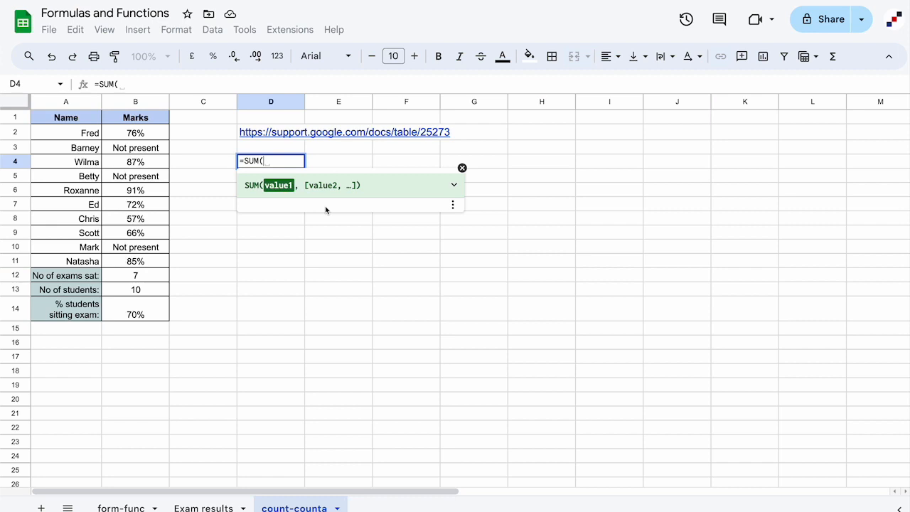
{"action": "left_click", "coordinate": [454, 187]}
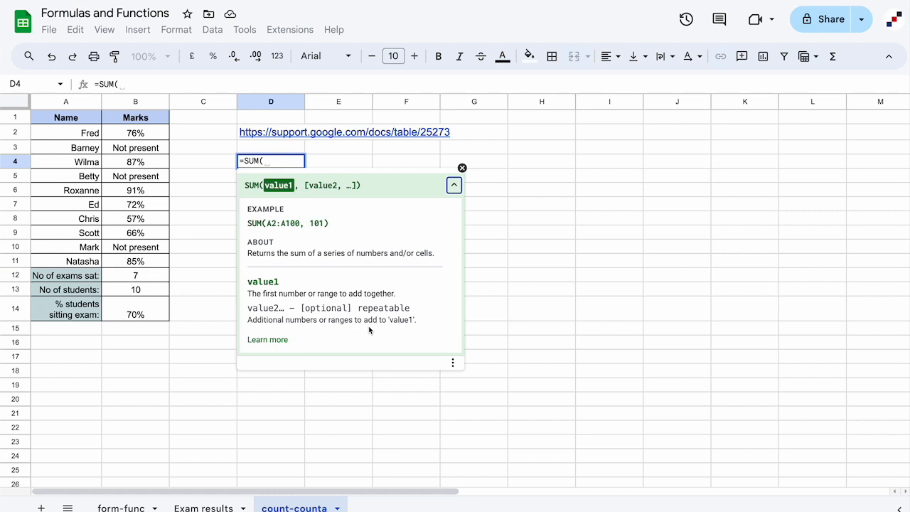
{"action": "left_click", "coordinate": [462, 168]}
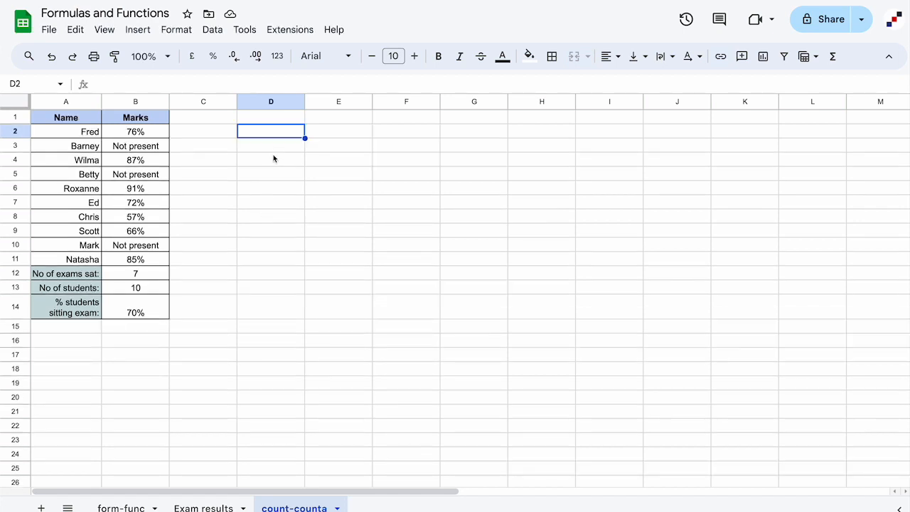
{"action": "type", "text": "https://support.google.com/docs/table/25273"}
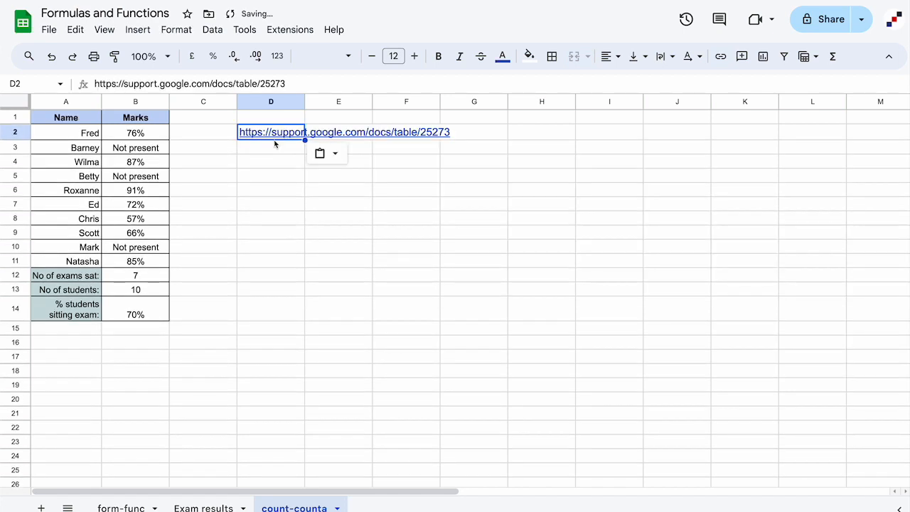
{"action": "left_click", "coordinate": [274, 159]}
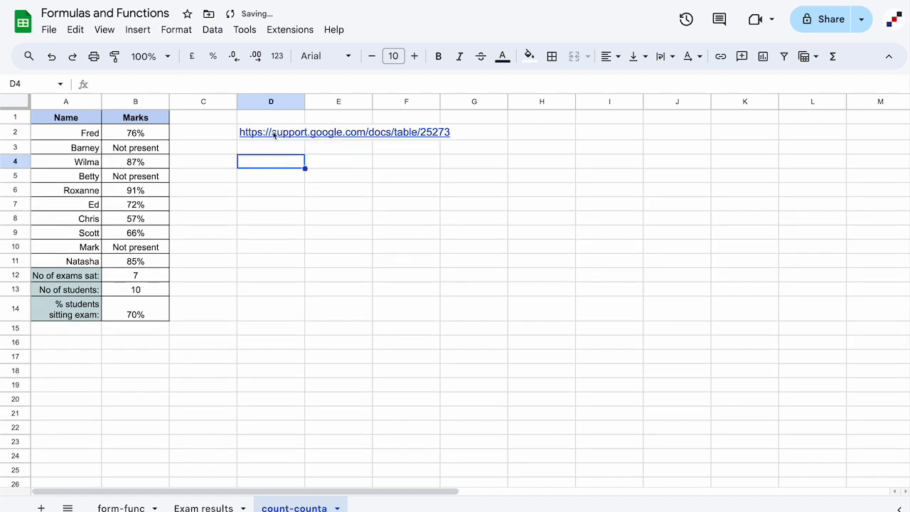